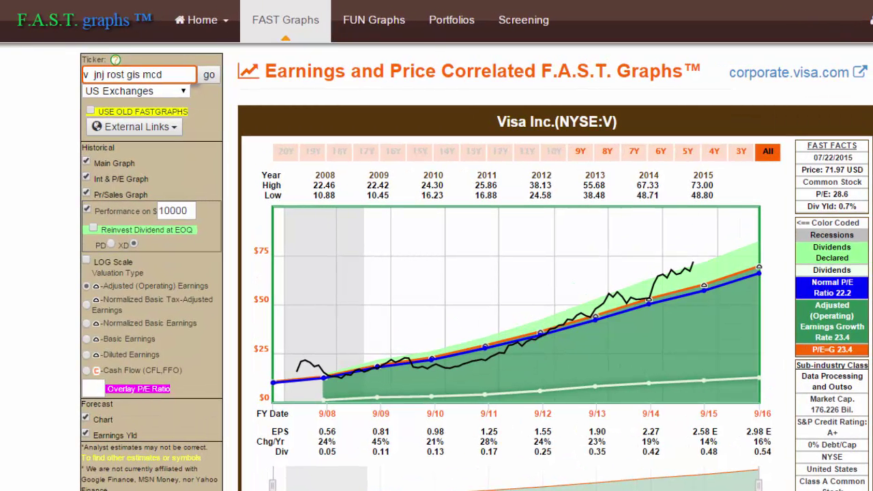
# Load graphs for the ticker list v, jnj, rost, gis and mcd, display ROST, and advance to the next ticker
pyautogui.click(210, 80)
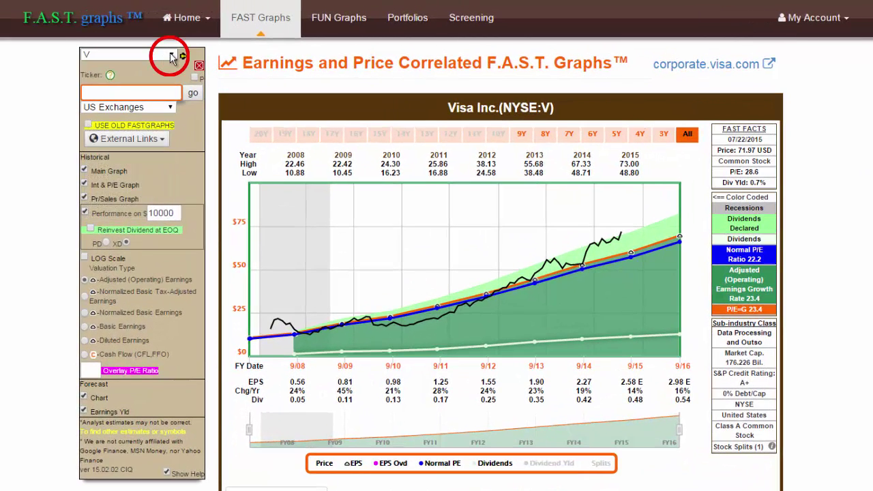
pyautogui.click(172, 56)
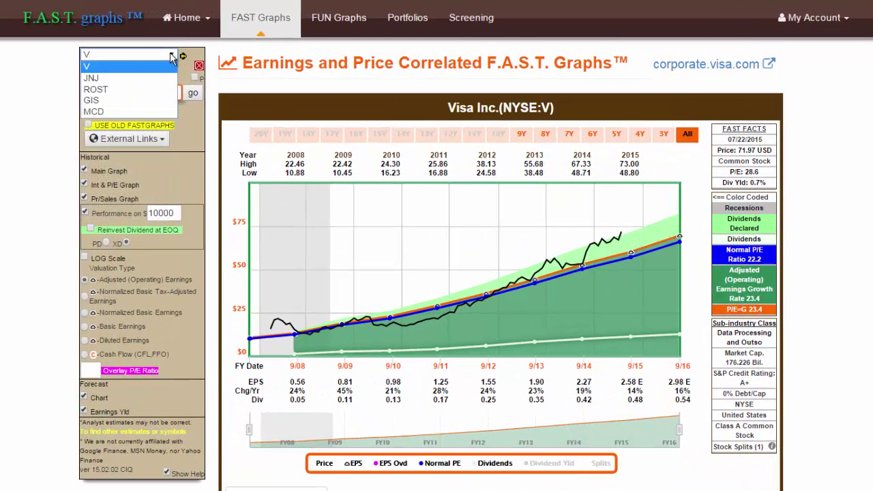
pyautogui.click(95, 89)
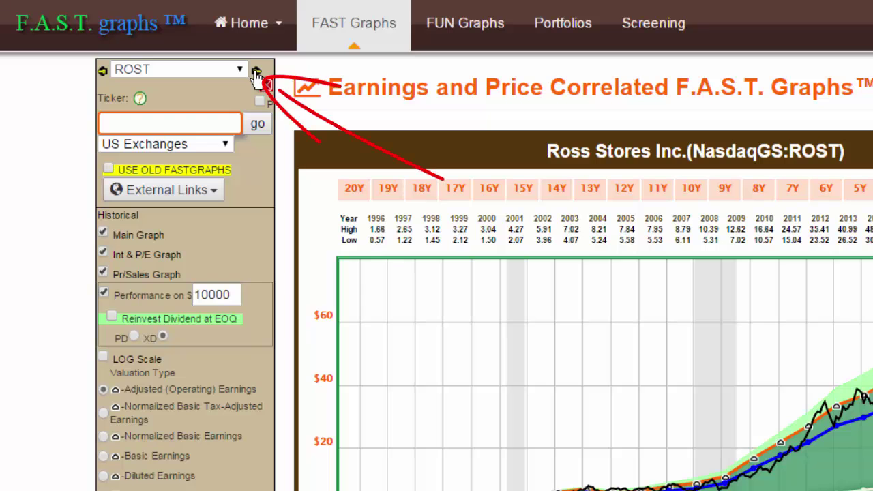
pyautogui.click(255, 73)
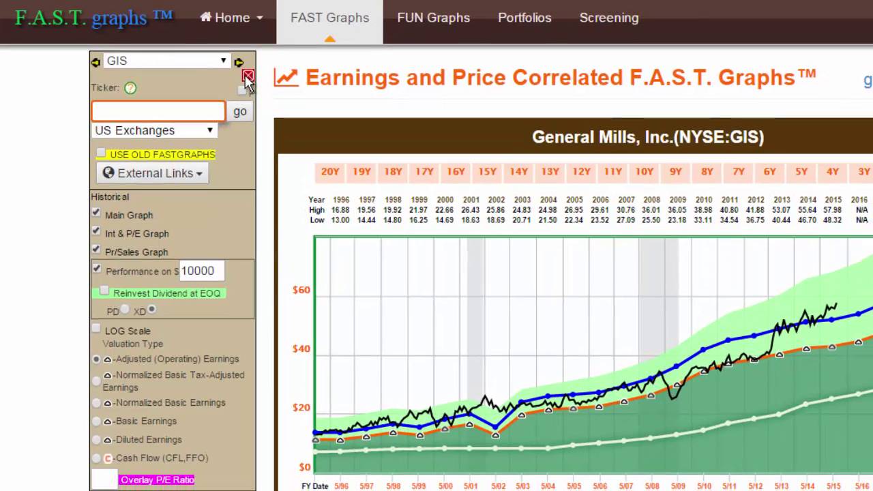
# Remove the temporary ticker list and confirm the removal
pyautogui.click(257, 83)
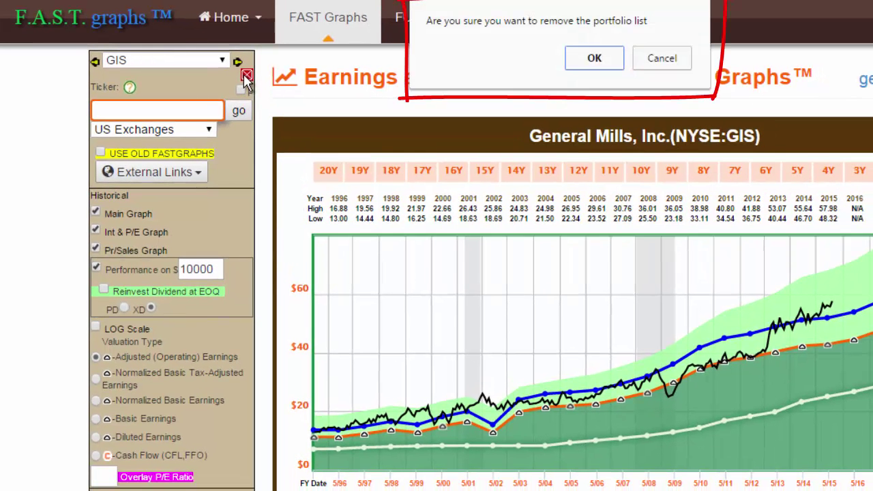
pyautogui.click(592, 60)
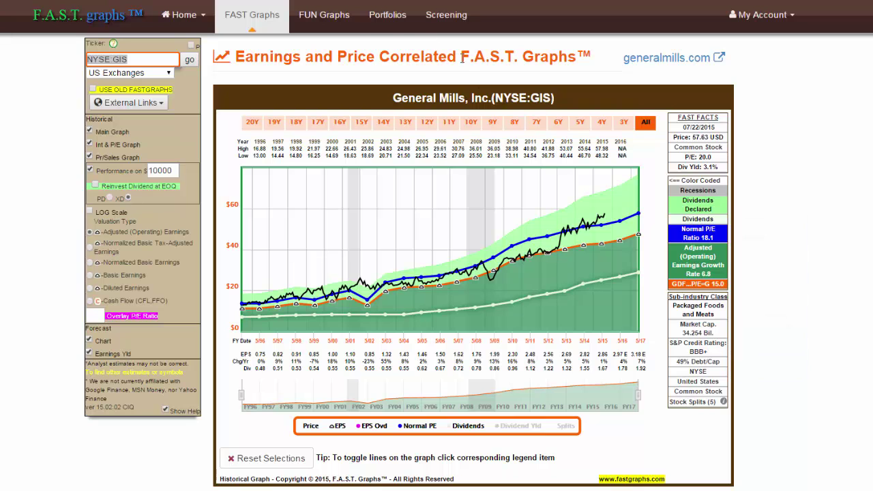
# Create a portfolio named "demo test" containing the ticker symbols v, mcd, ge, jnj, ko and pep
pyautogui.click(388, 16)
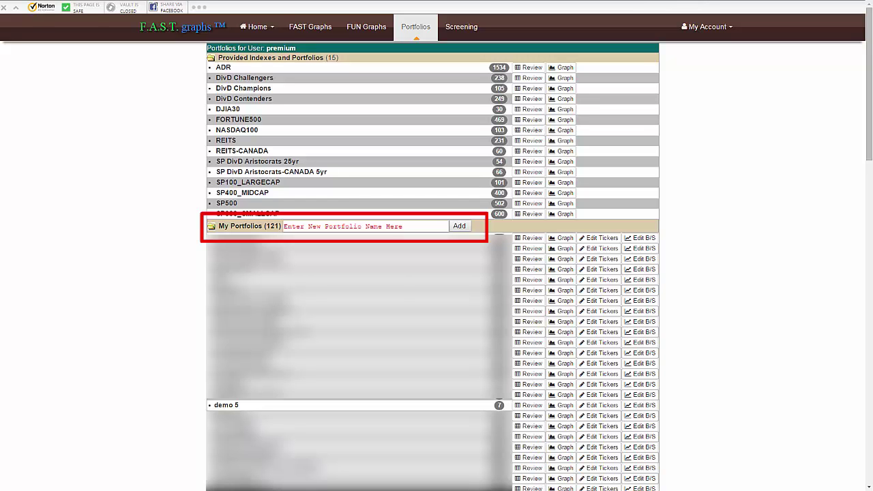
pyautogui.write('demo test')
pyautogui.click(459, 226)
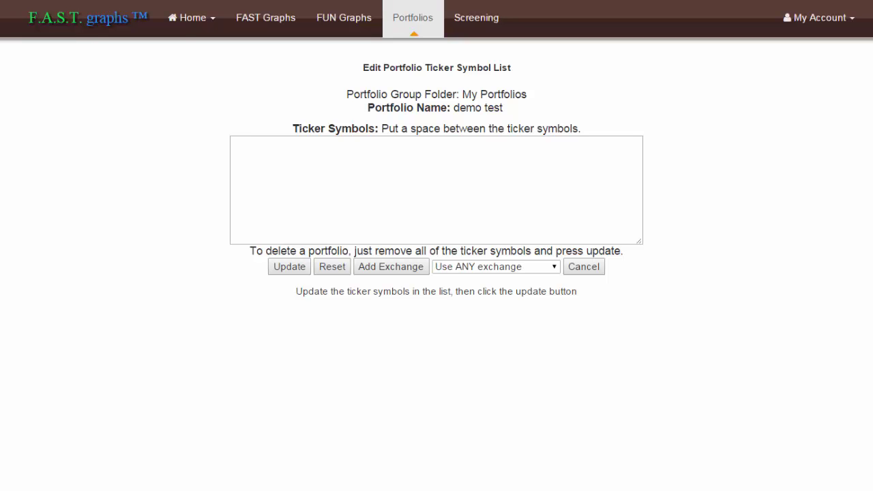
pyautogui.click(266, 163)
pyautogui.write('v ')
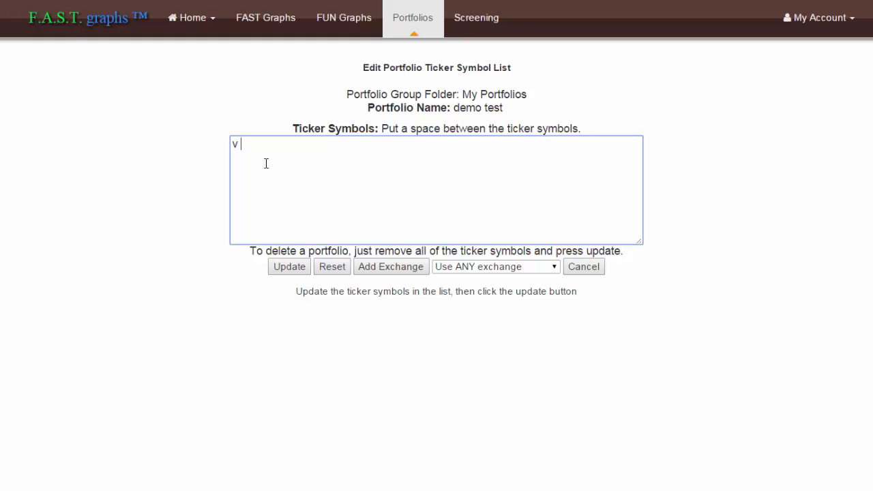
pyautogui.write('mcd ge jnj ko pep')
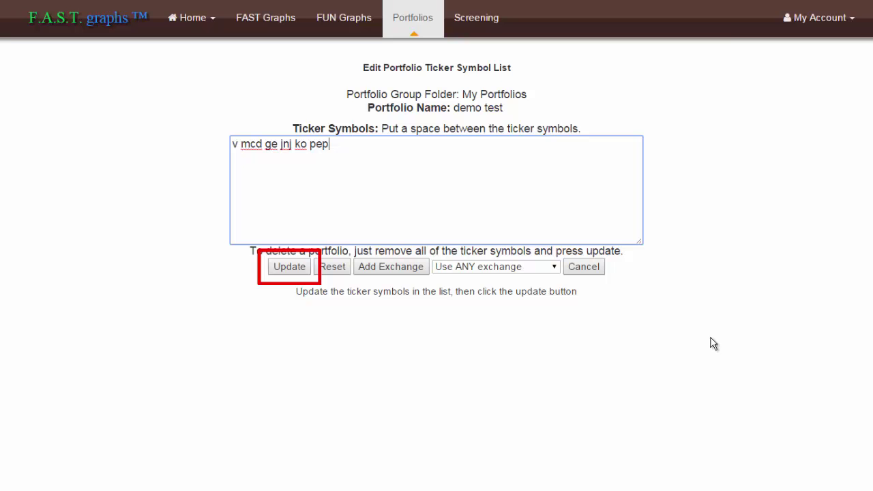
pyautogui.click(308, 268)
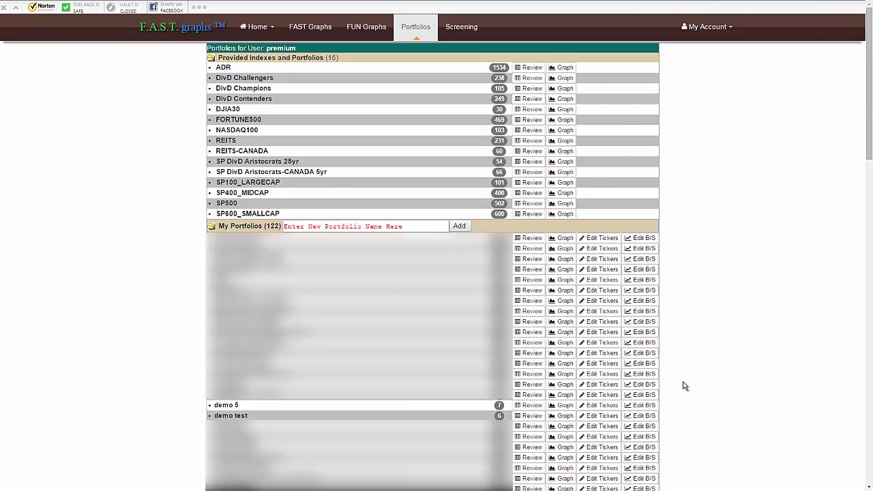
# Customize the demo test portfolio review with S&P Credit Rating, P/E, Dividend Yield, Market Cap, 5Y Normal P/CF(FFO) and 5Y Dividend CAGR columns
pyautogui.scroll(-5, 814, 382)
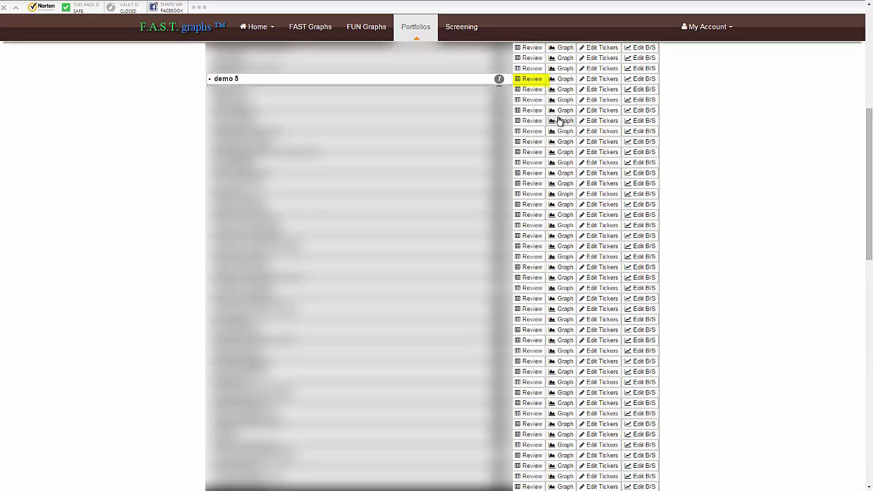
pyautogui.click(532, 89)
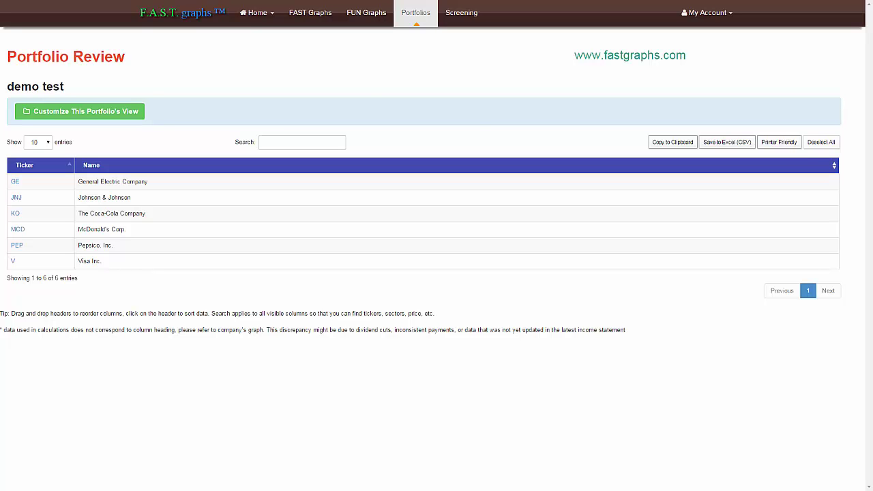
pyautogui.click(130, 114)
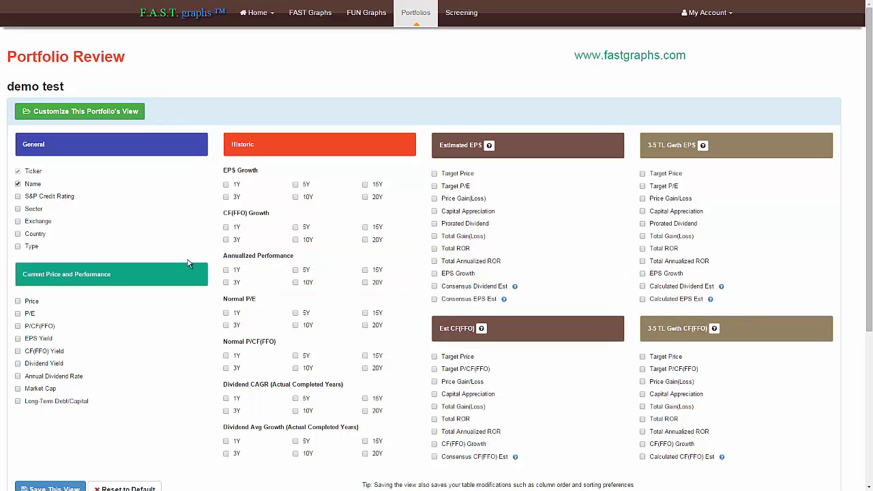
pyautogui.click(17, 196)
pyautogui.click(17, 313)
pyautogui.scroll(-3, 18, 317)
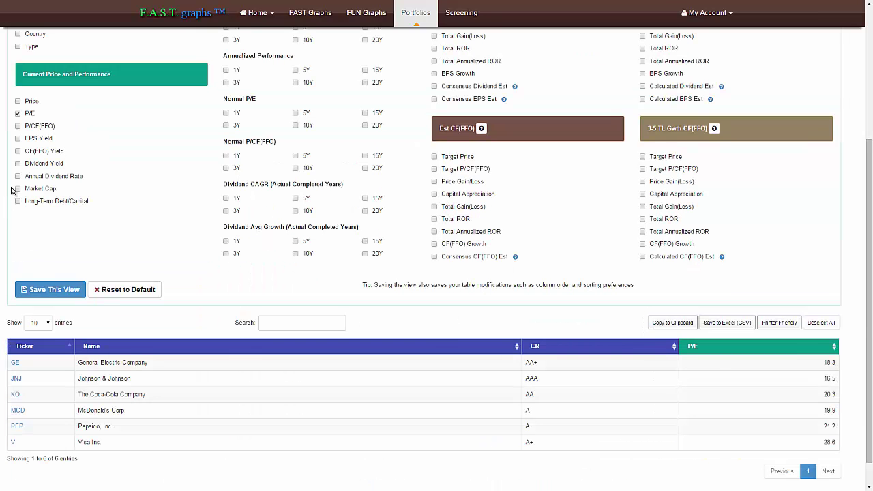
pyautogui.click(17, 164)
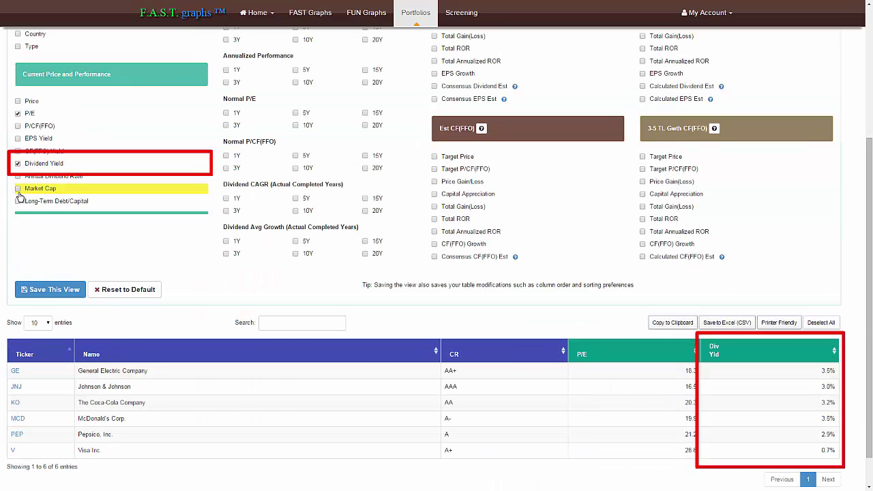
pyautogui.click(17, 189)
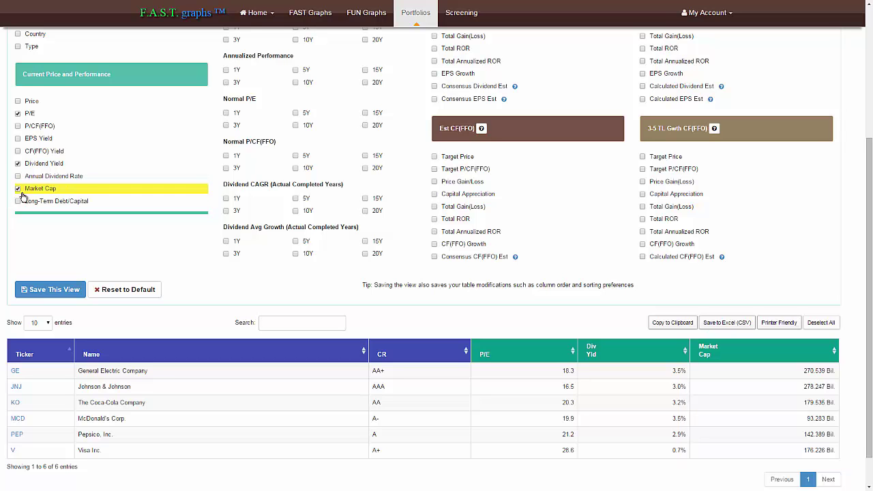
pyautogui.click(295, 156)
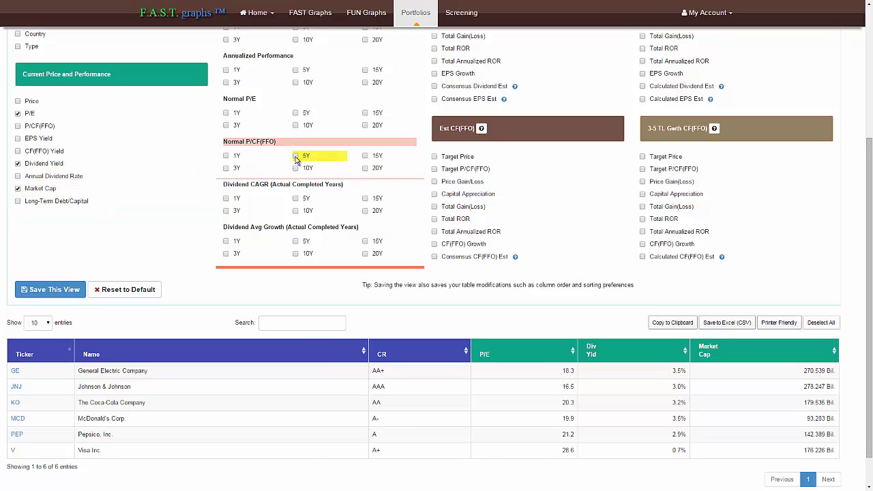
pyautogui.click(295, 198)
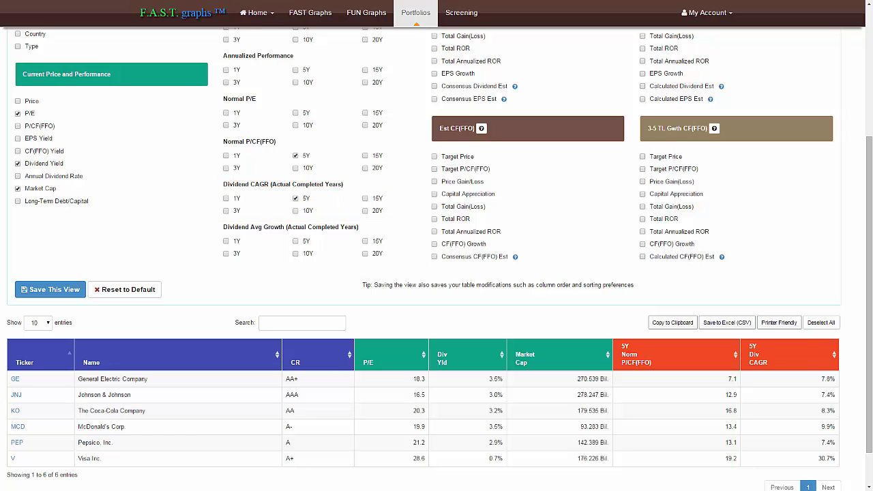
# Move the 5Y Dividend CAGR column between P/E and Dividend Yield, and save the customized view
pyautogui.moveTo(804, 369); pyautogui.dragTo(443, 365)
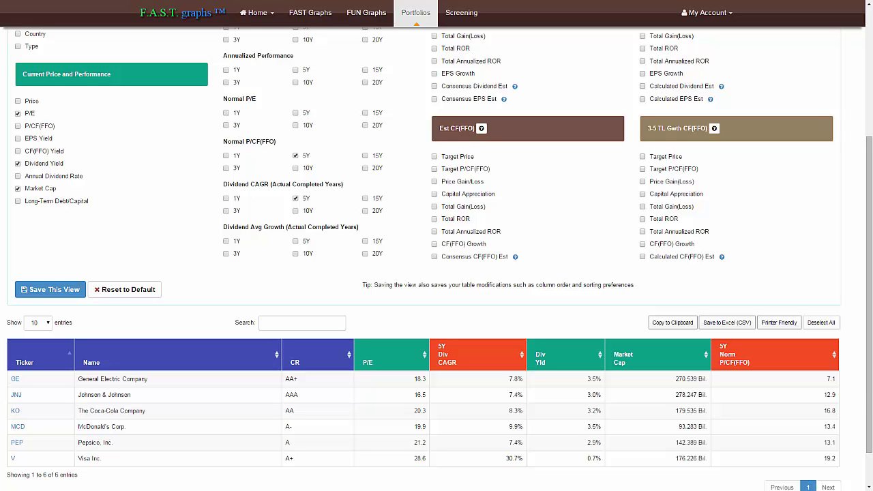
pyautogui.click(52, 293)
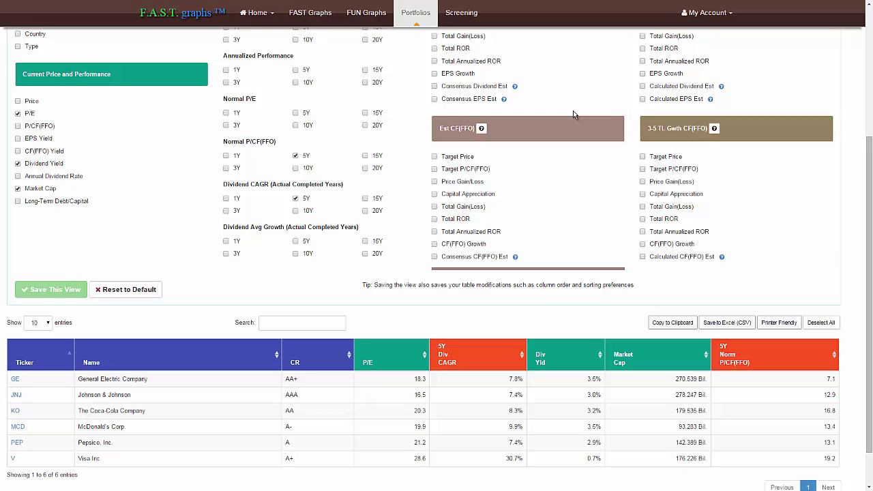
# Remove the tickers PEP and V from the demo test portfolio and save the updated list
pyautogui.click(413, 15)
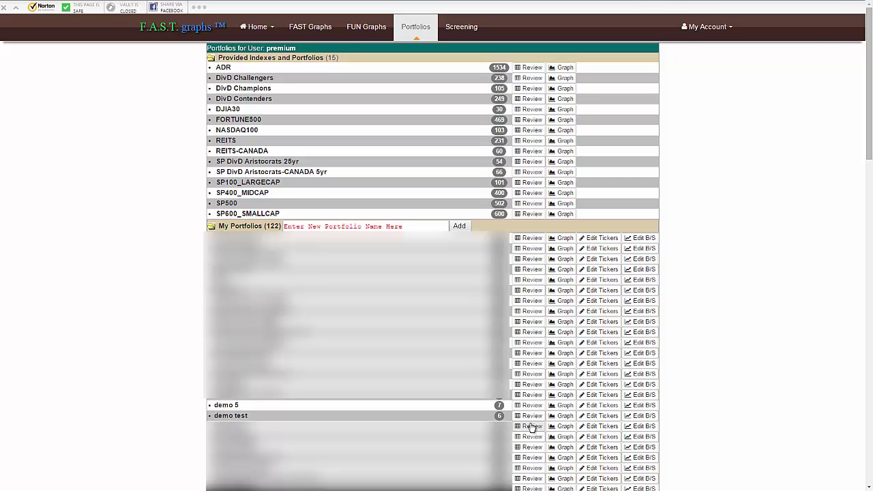
pyautogui.click(591, 417)
pyautogui.click(393, 107)
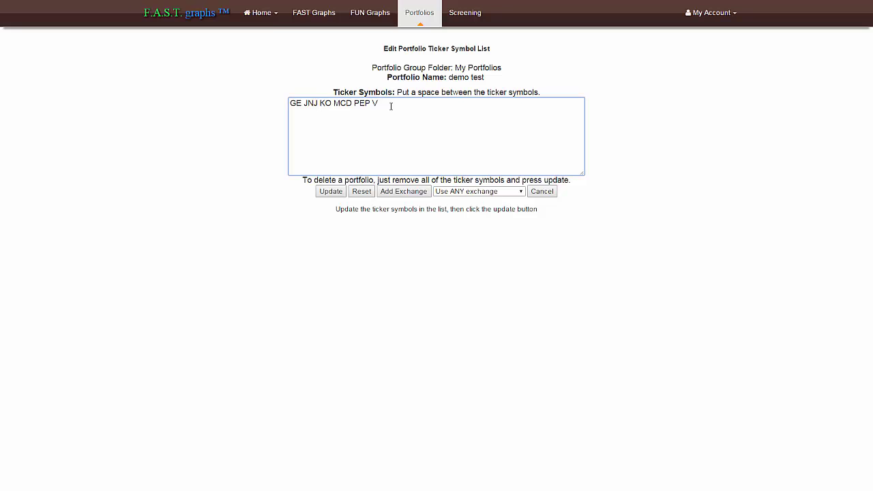
pyautogui.press('BackSpace')
pyautogui.press('BackSpace')
pyautogui.press('BackSpace')
pyautogui.press('BackSpace')
pyautogui.click(331, 191)
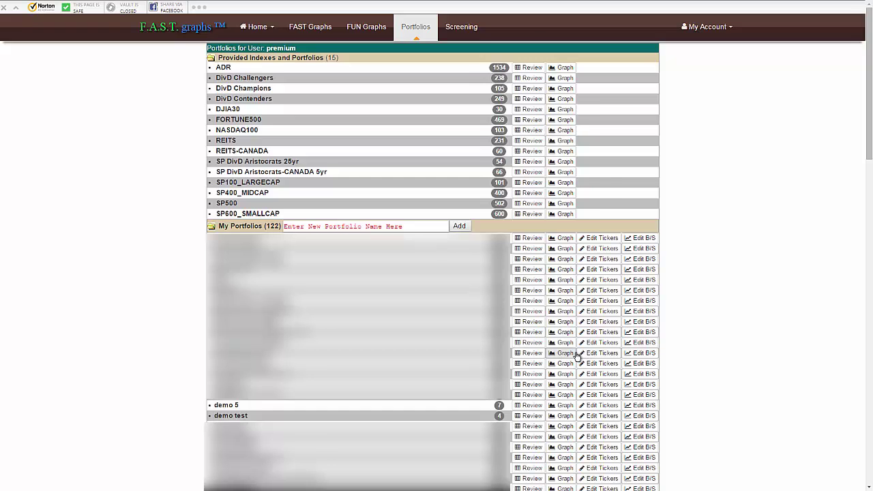
# Graph the demo test portfolio, display JNJ from its ticker list, and advance to the next ticker
pyautogui.scroll(-3, 557, 367)
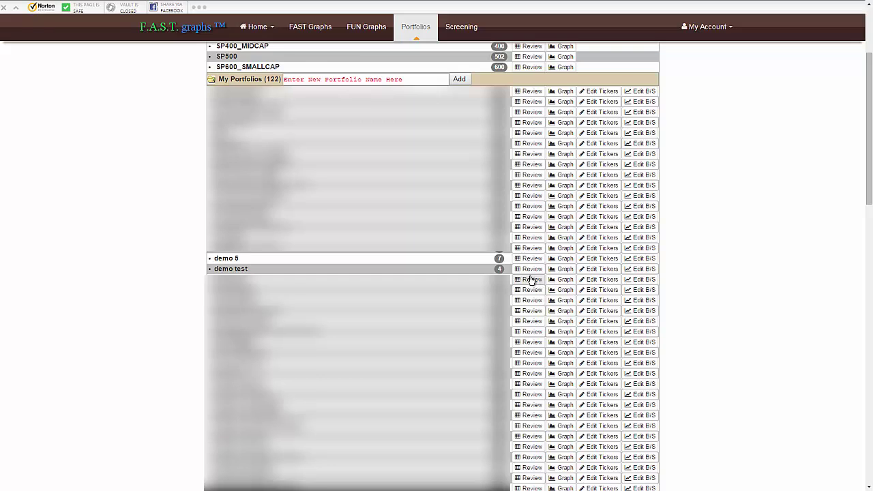
pyautogui.scroll(3, 562, 408)
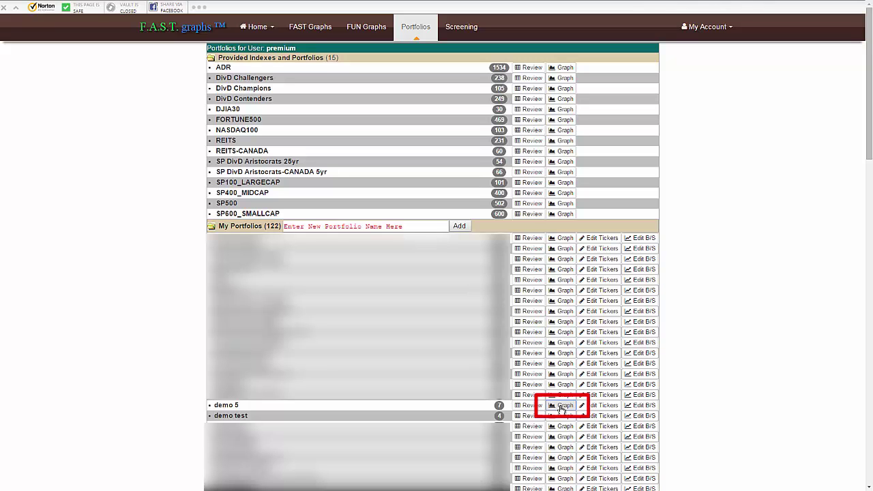
pyautogui.click(560, 409)
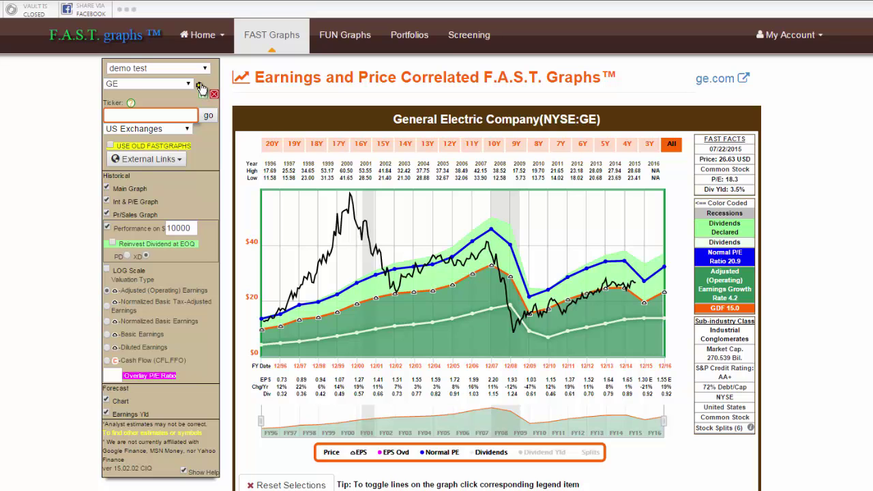
pyautogui.click(191, 85)
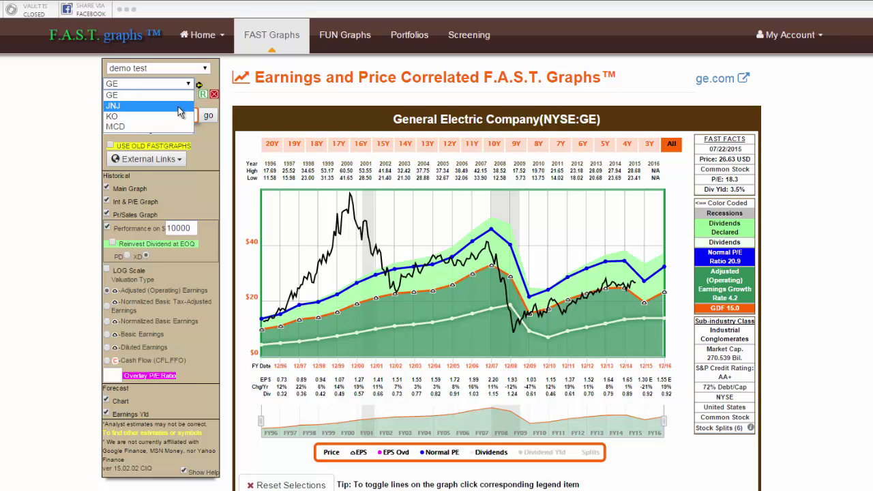
pyautogui.click(183, 113)
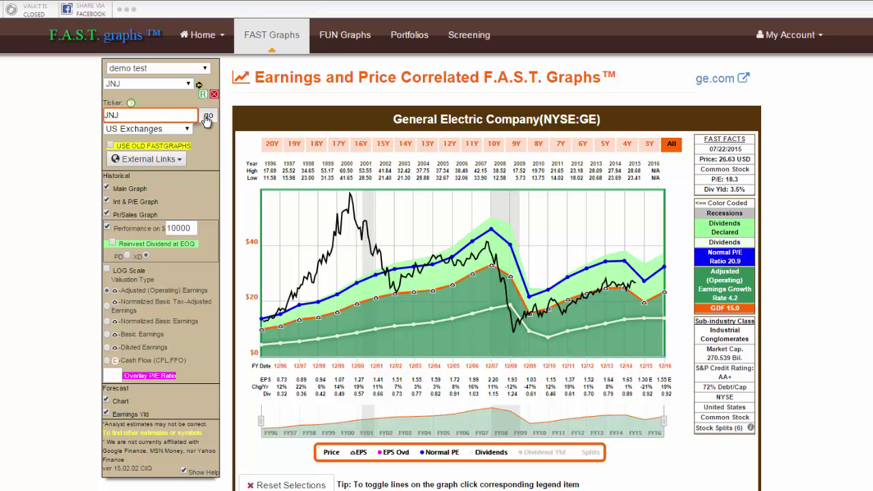
pyautogui.click(207, 117)
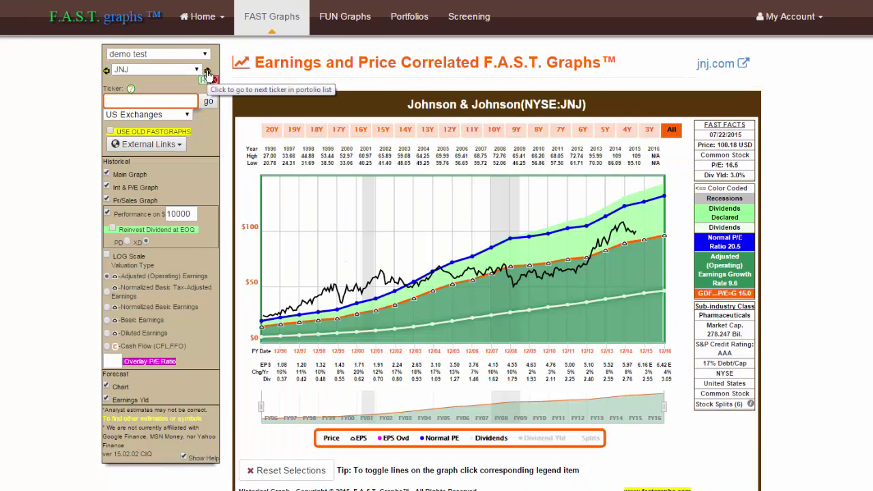
pyautogui.click(208, 73)
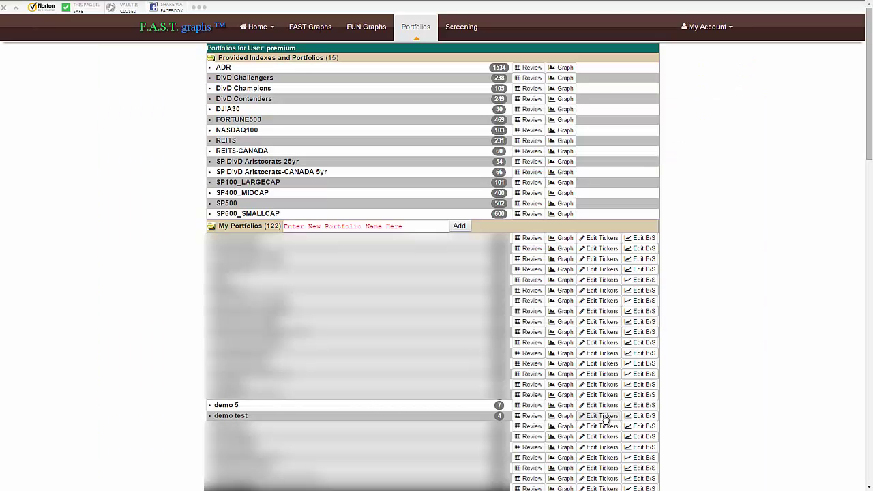
# Add the ticker v to the demo test portfolio and save the updated list
pyautogui.click(602, 416)
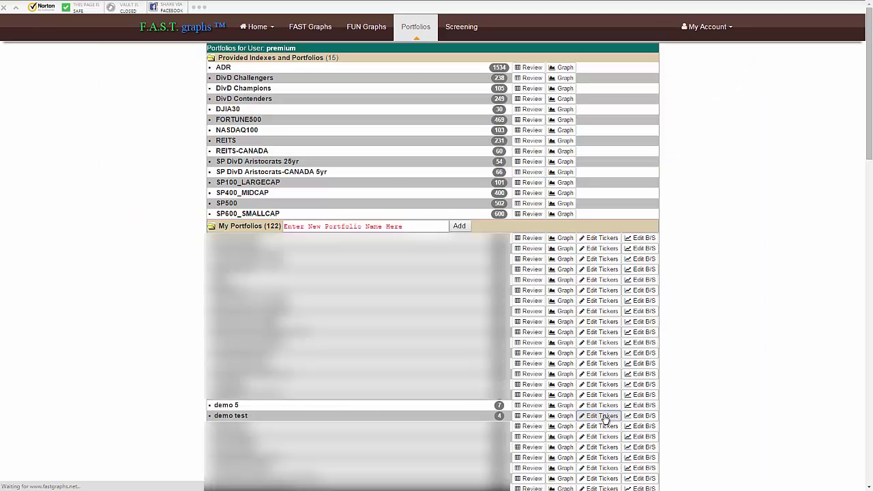
pyautogui.click(376, 107)
pyautogui.write('v')
pyautogui.click(330, 191)
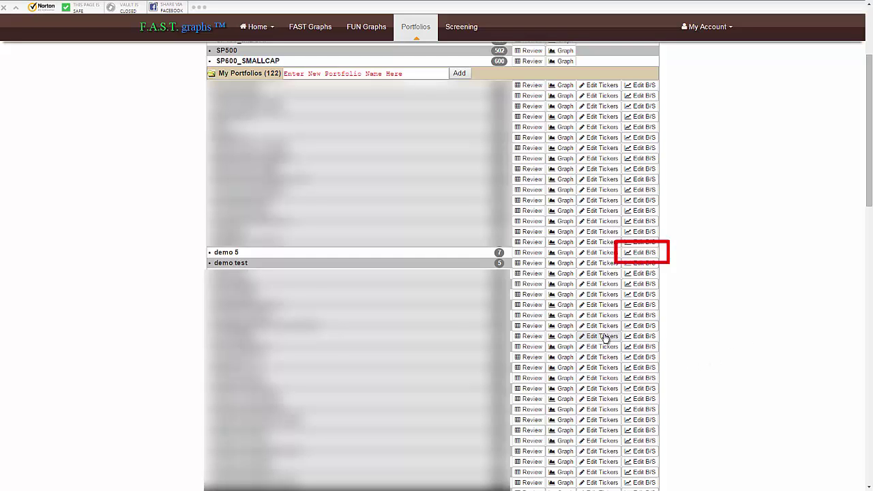
# Paste the copied Excel buy/sell records for JNJ, KO, PG and V into the demo test portfolio, save them, and return to the portfolios
pyautogui.click(639, 254)
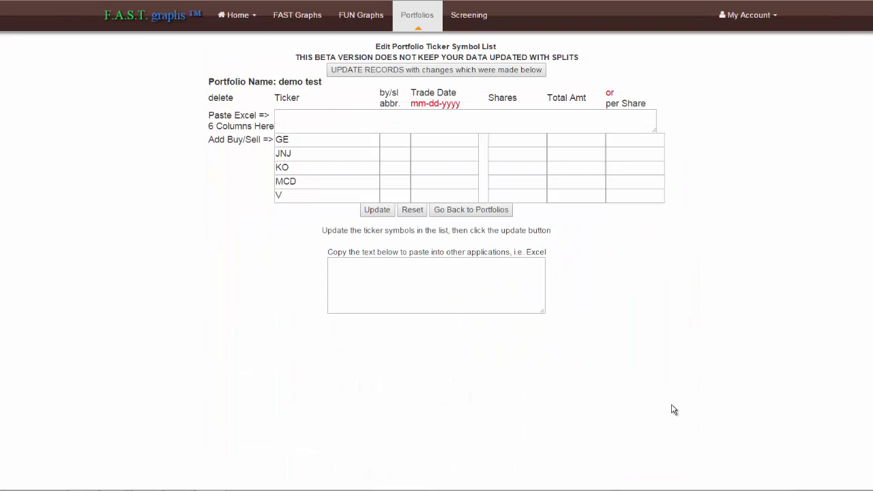
pyautogui.click(325, 120)
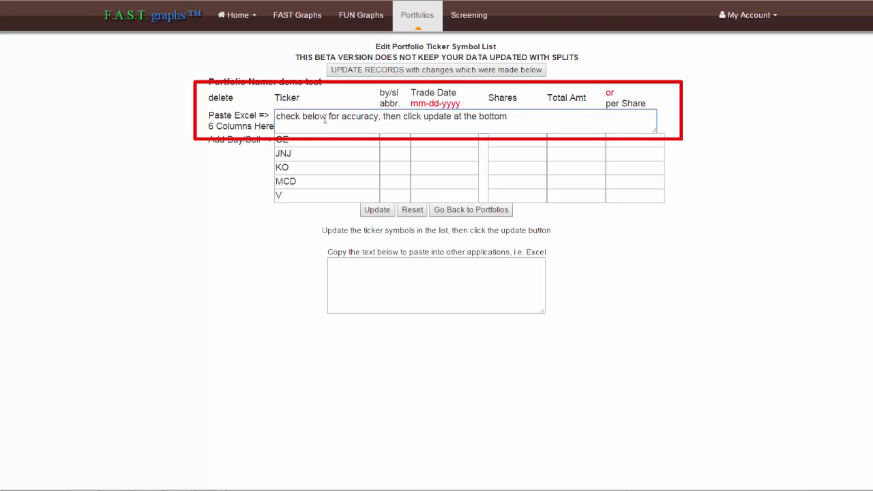
pyautogui.tripleClick(325, 121)
pyautogui.rightClick(324, 121)
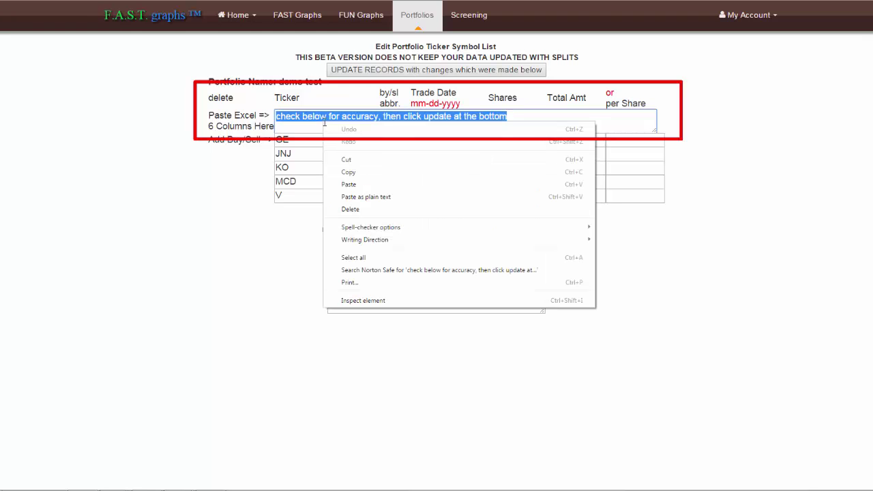
pyautogui.click(348, 185)
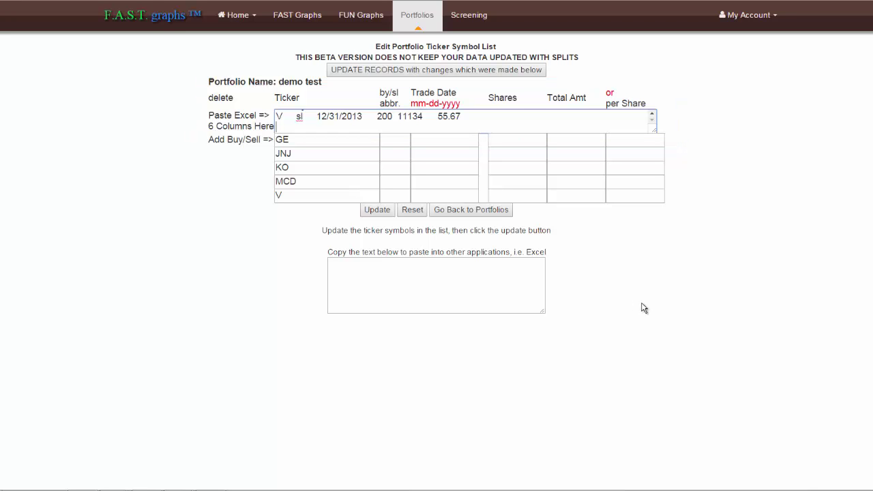
pyautogui.hotkey('ctrl', 'a')
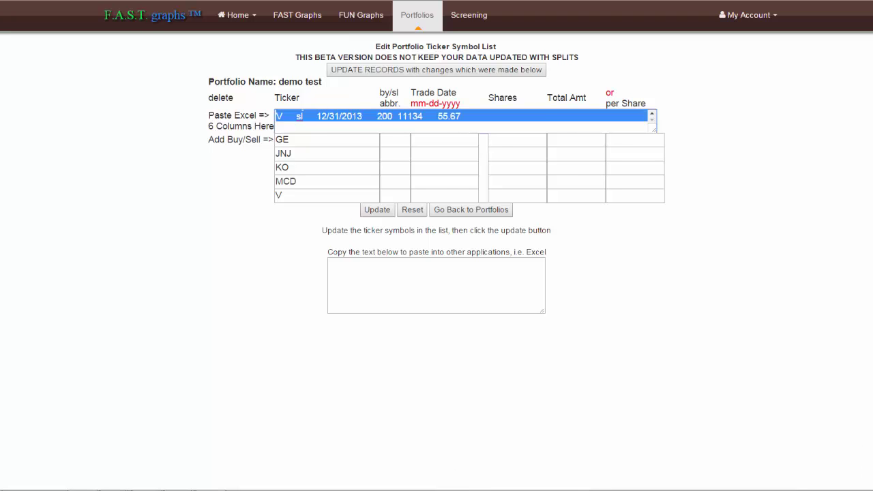
pyautogui.click(303, 116)
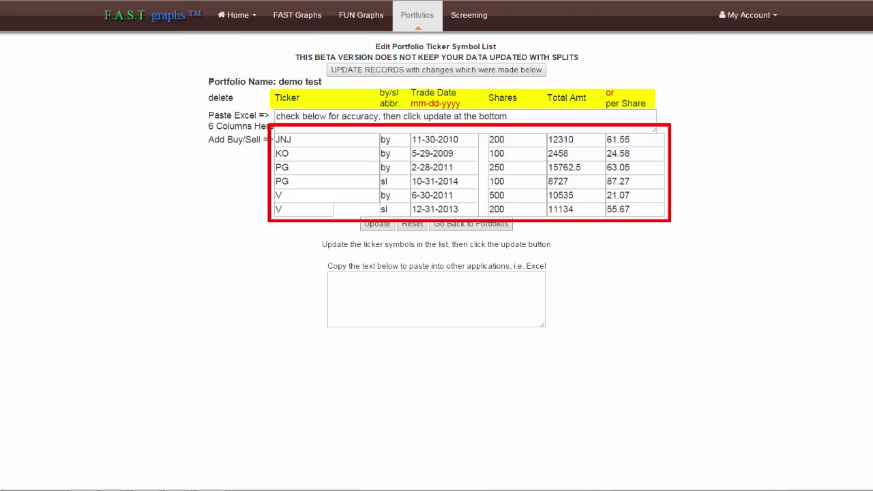
pyautogui.click(377, 225)
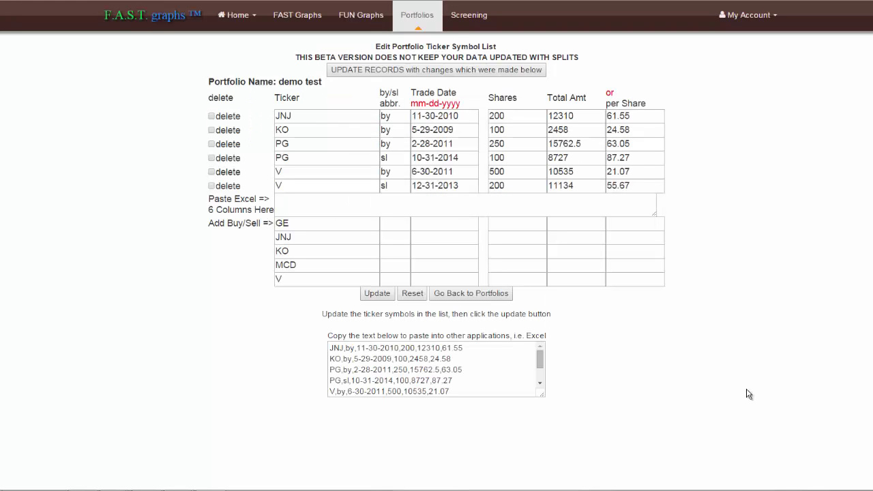
pyautogui.click(477, 293)
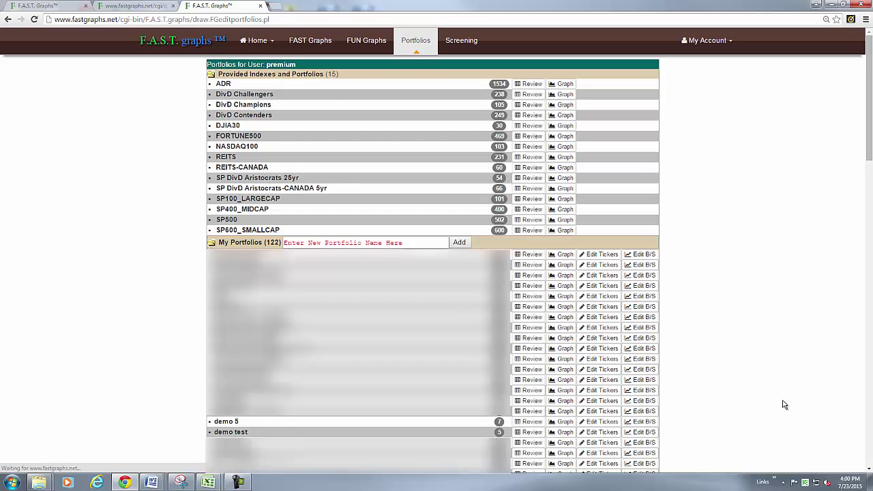
# Graph the demo 5 portfolio, display MCD from its ticker list, and examine the buy and sell markers on the graph
pyautogui.press('F11')
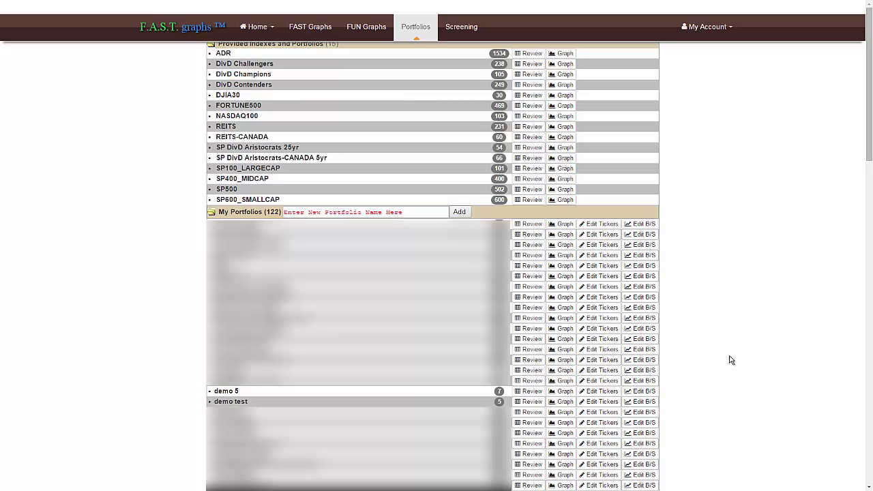
pyautogui.click(563, 393)
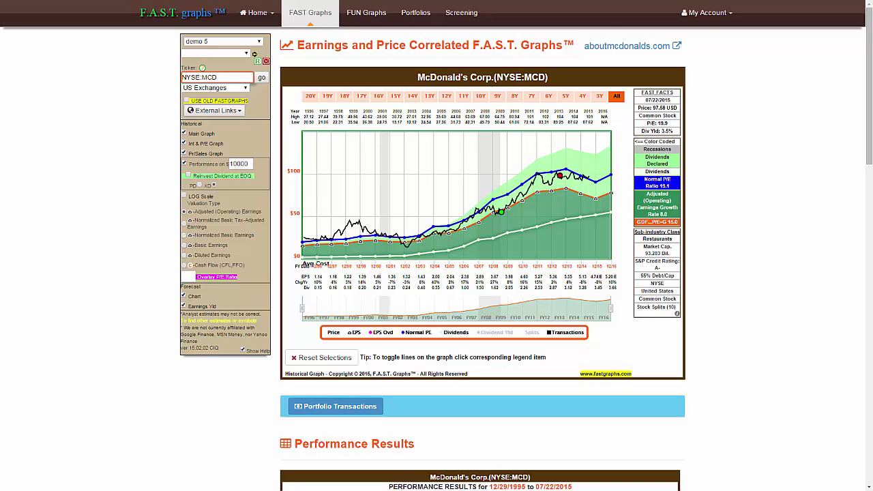
pyautogui.click(244, 54)
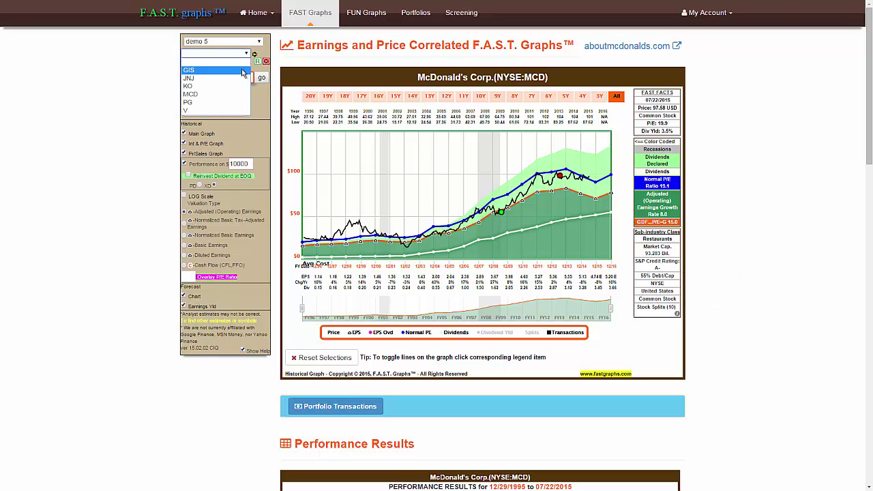
pyautogui.click(231, 95)
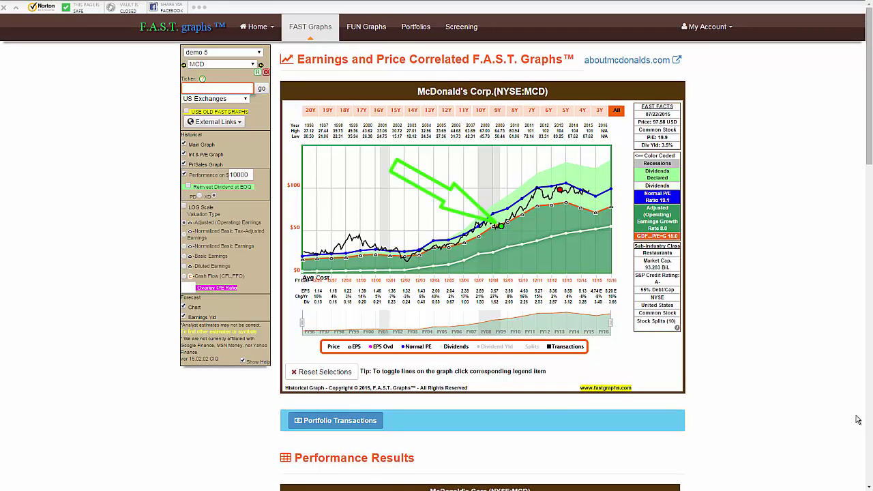
pyautogui.moveTo(505, 232)
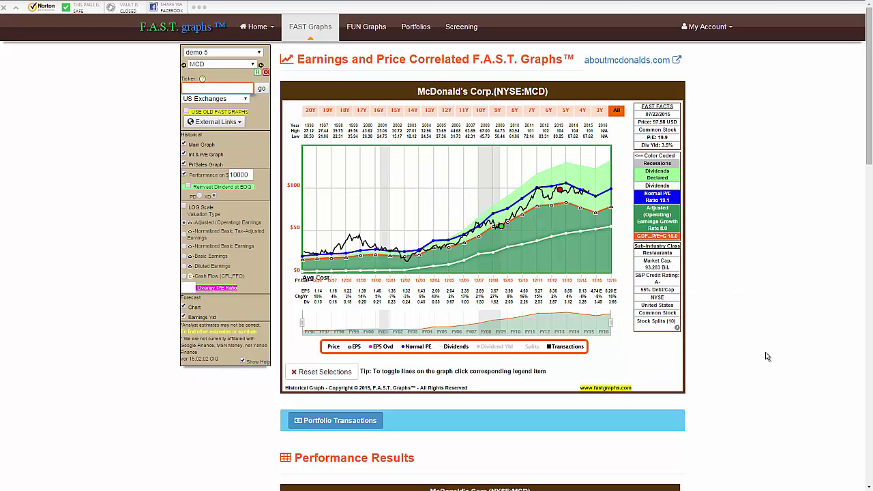
pyautogui.moveTo(561, 193)
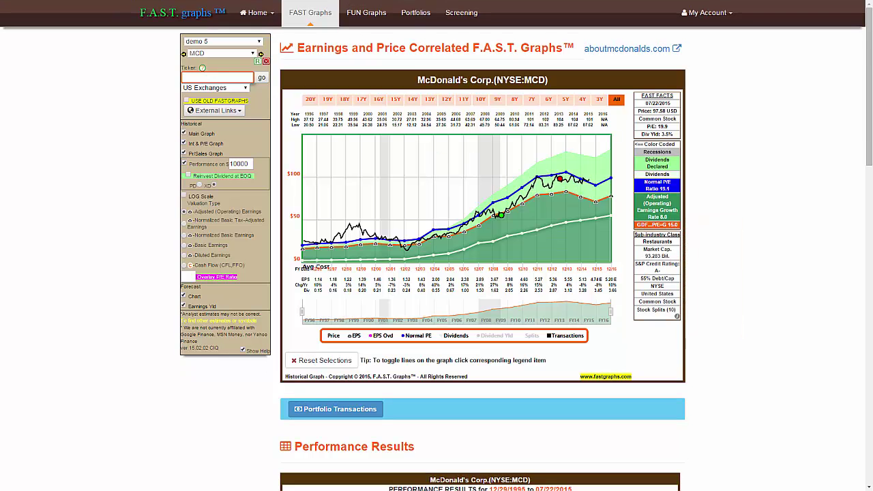
# Display the PG graph from the demo 5 ticker list and view its portfolio transactions
pyautogui.click(222, 53)
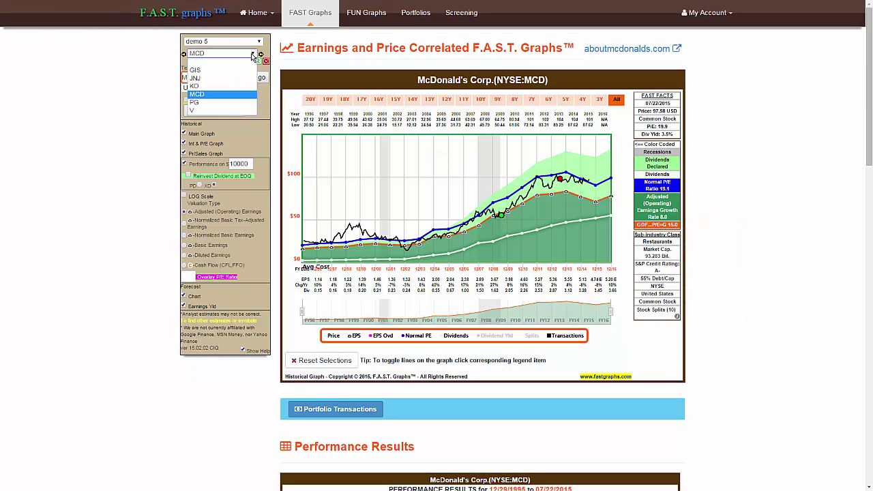
pyautogui.click(218, 102)
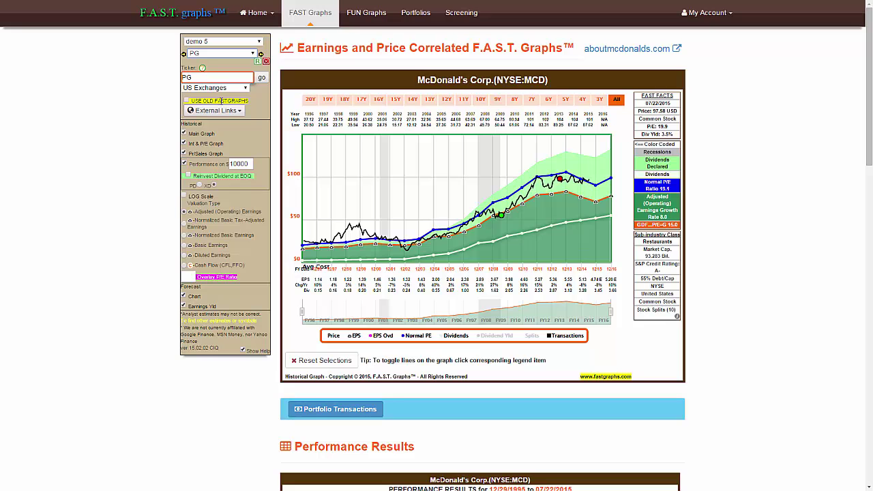
pyautogui.click(260, 79)
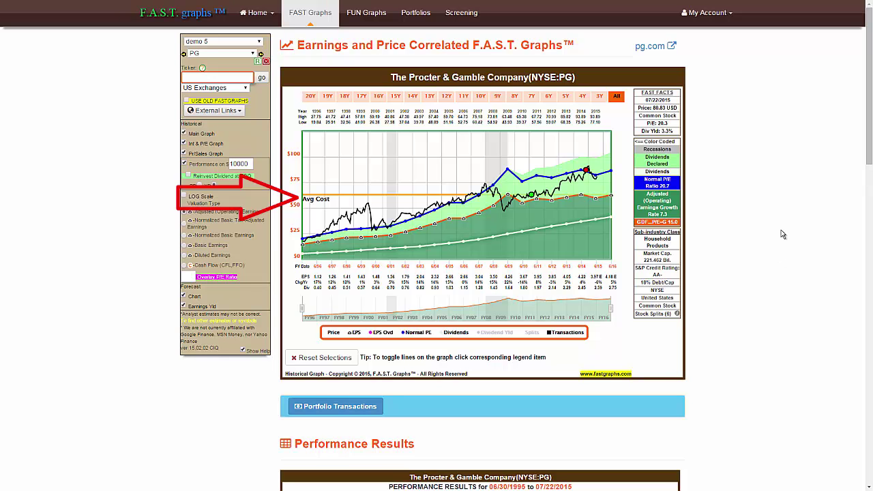
pyautogui.scroll(-10, 869, 123)
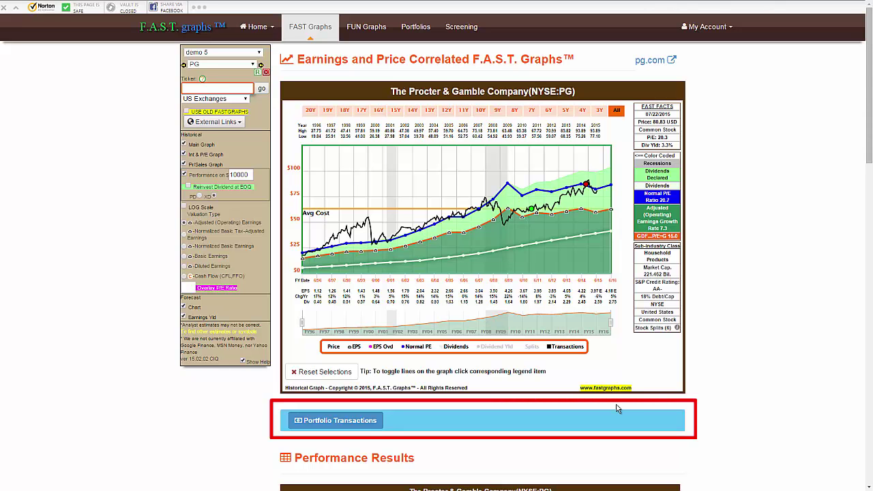
pyautogui.click(332, 426)
pyautogui.scroll(-3, 595, 365)
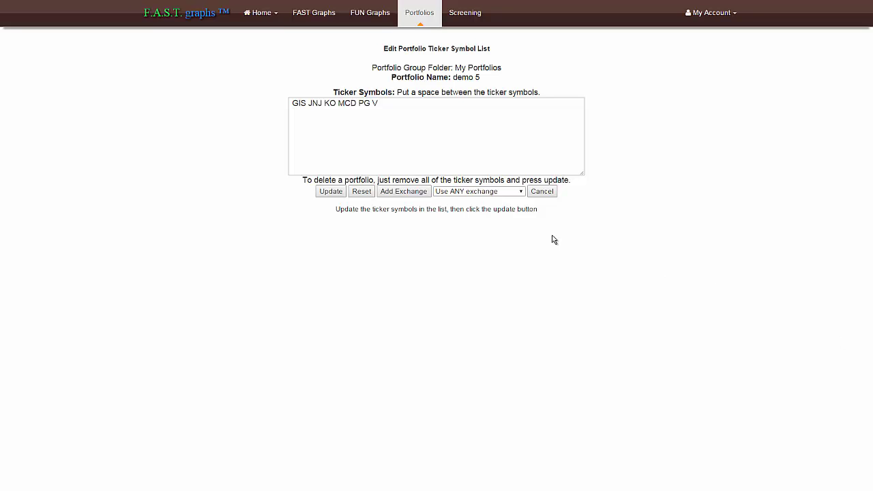
# Add the ticker HD to the demo 5 portfolio and save the updated list
pyautogui.click(413, 110)
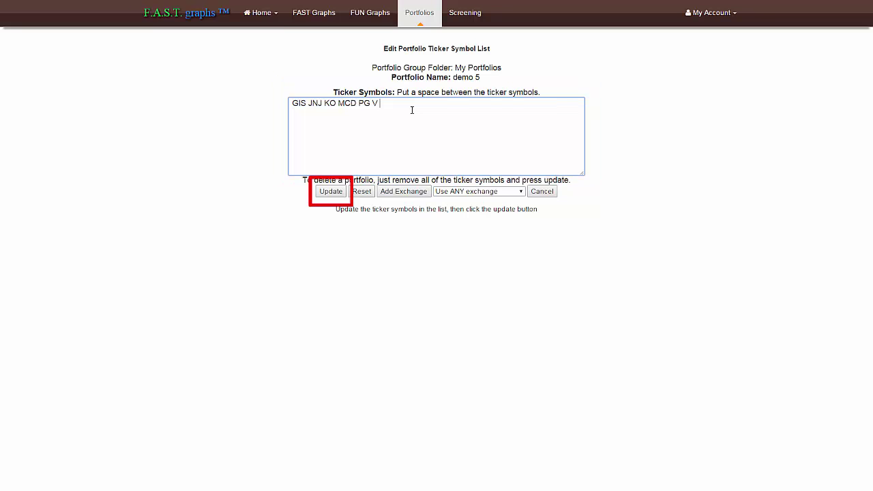
pyautogui.write('HD')
pyautogui.click(331, 192)
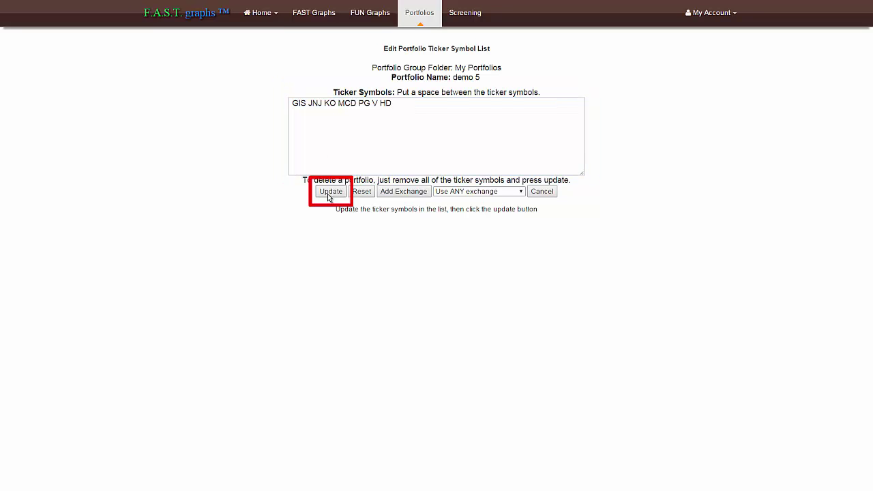
# Open the demo 5 buy/sell records and start a buy entry in the HD row
pyautogui.click(646, 404)
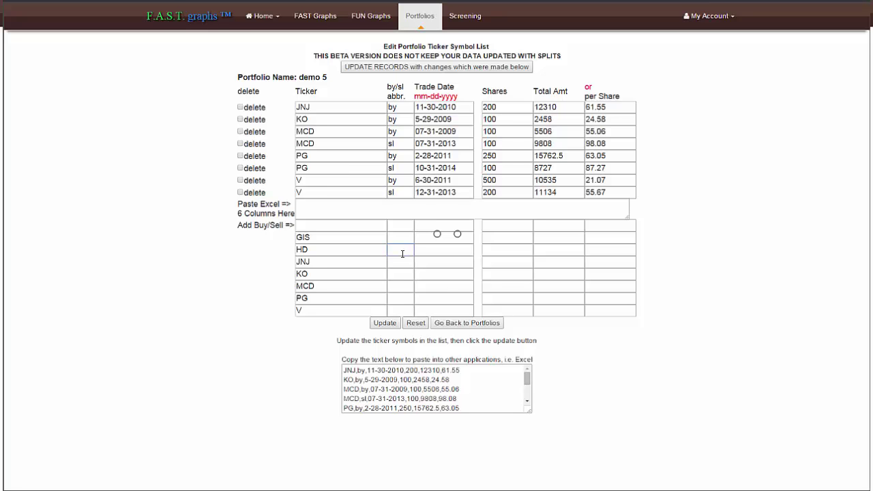
pyautogui.click(402, 254)
pyautogui.write('B')
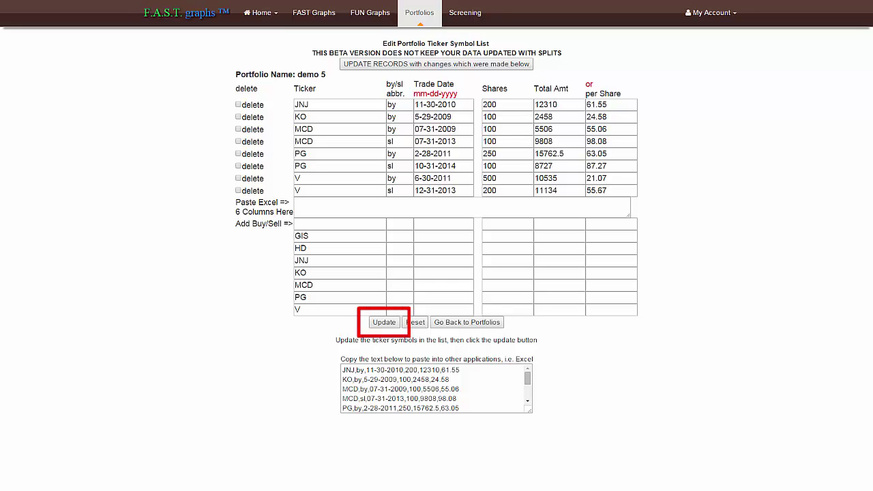
# Return to the portfolios, graph the demo 5 portfolio, and advance to the ticker GIS
pyautogui.click(470, 322)
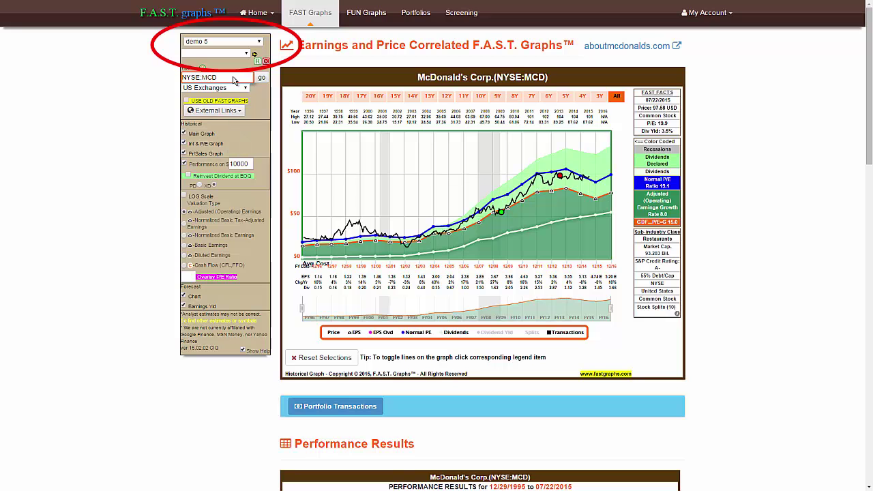
pyautogui.click(255, 57)
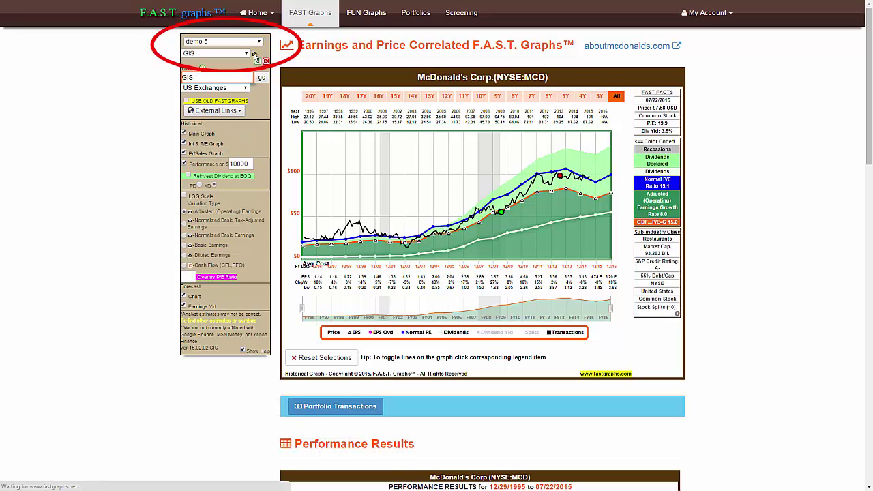